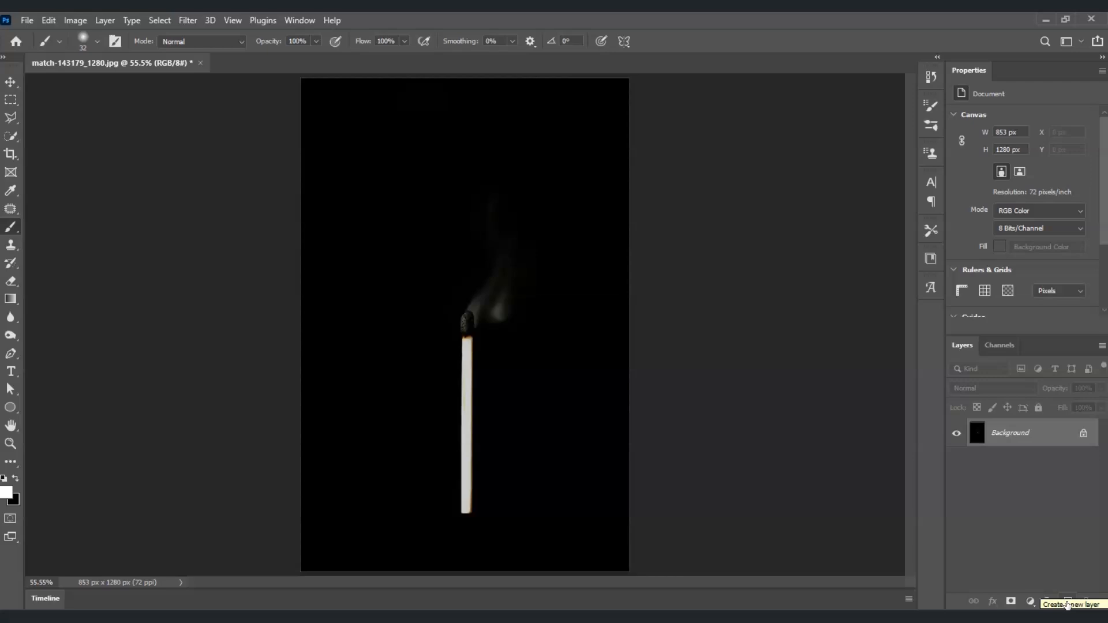
- Add a new layer above the Background, name it smoke, and make it the active layer
double_click(1004, 432)
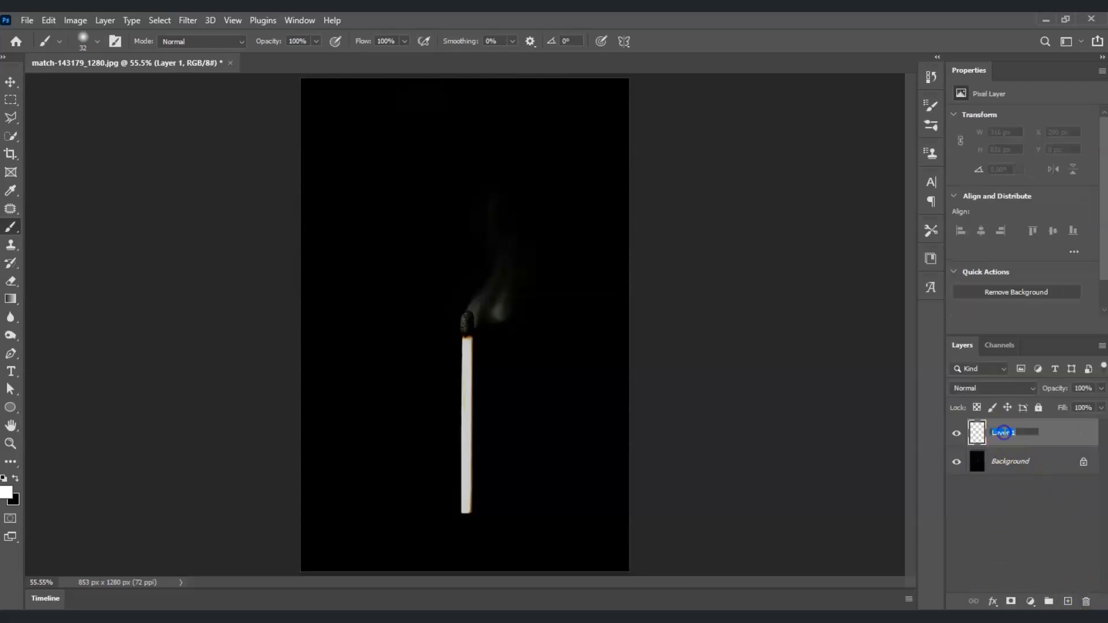
left_click(1032, 440)
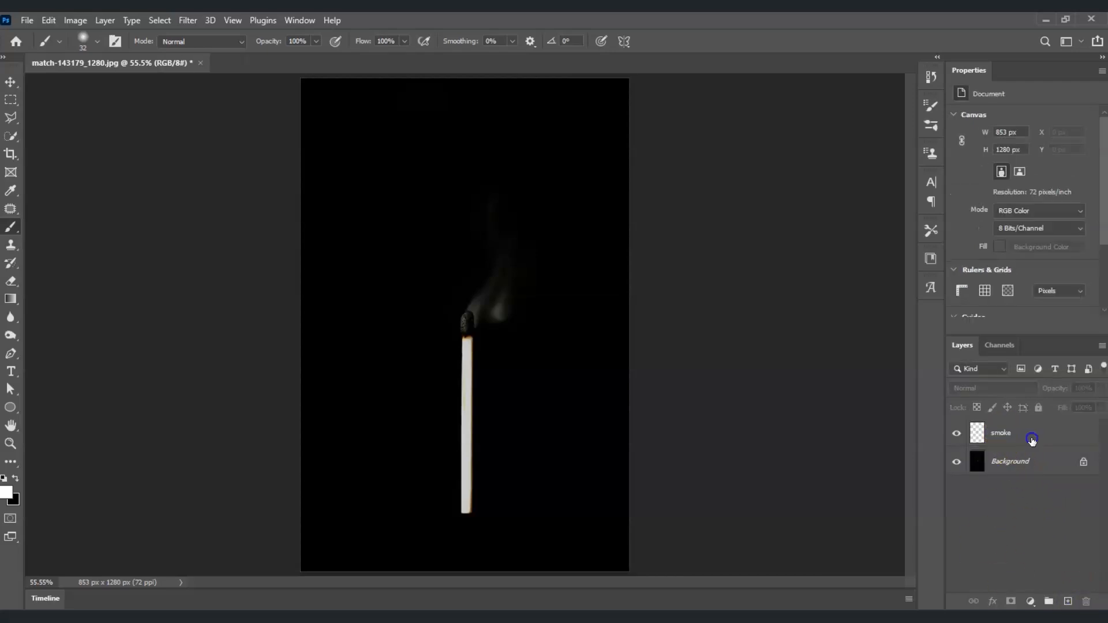
left_click(1030, 424)
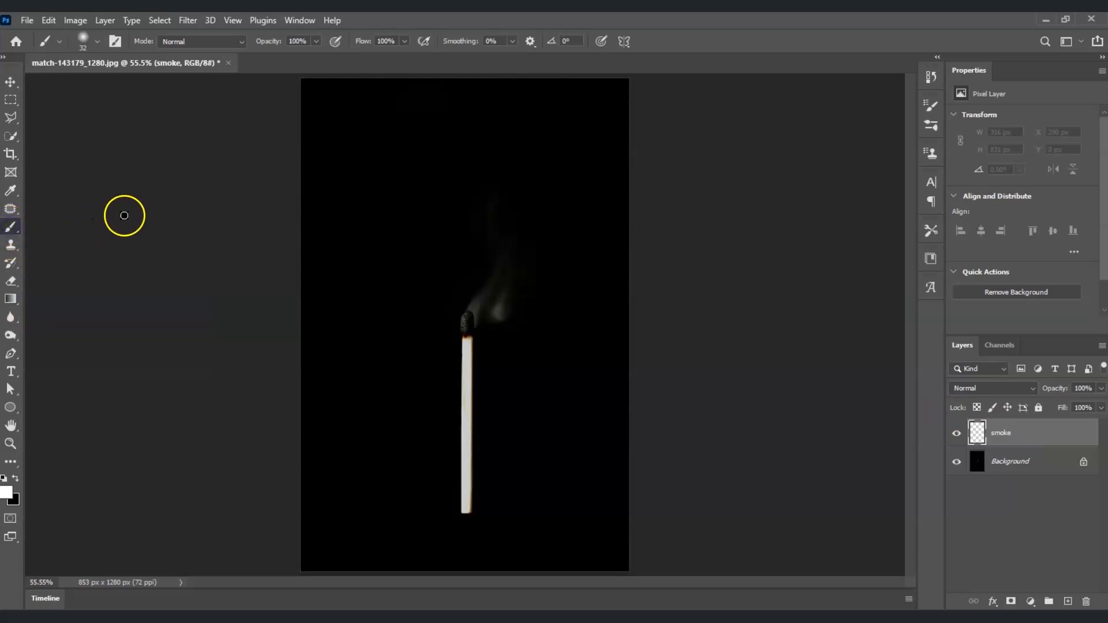
- Set the foreground colour to white (ffffff)
left_click(7, 490)
left_click_drag(824, 327, 668, 242)
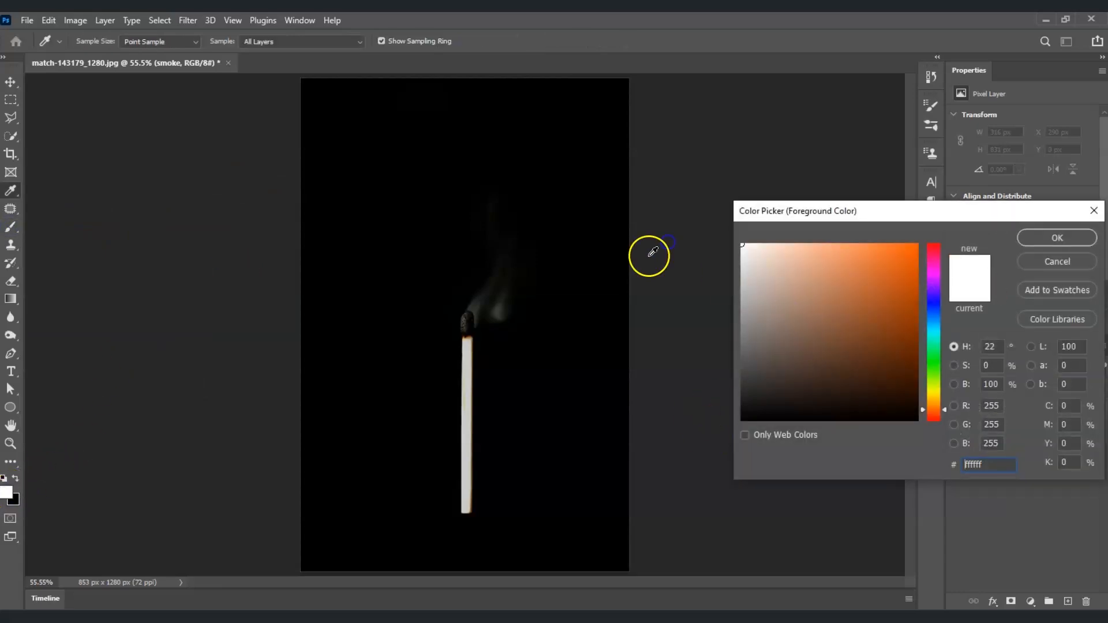
left_click(1074, 238)
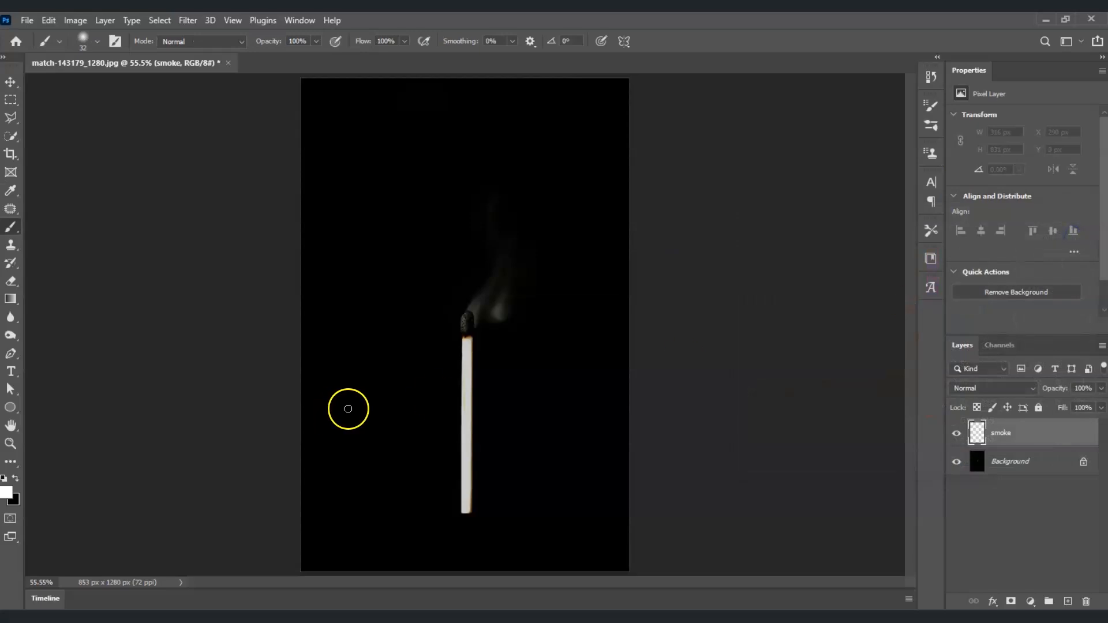
- Paint a white zigzag line rising from the match head with the Soft Round brush at 32 px and 0% hardness
left_click(98, 43)
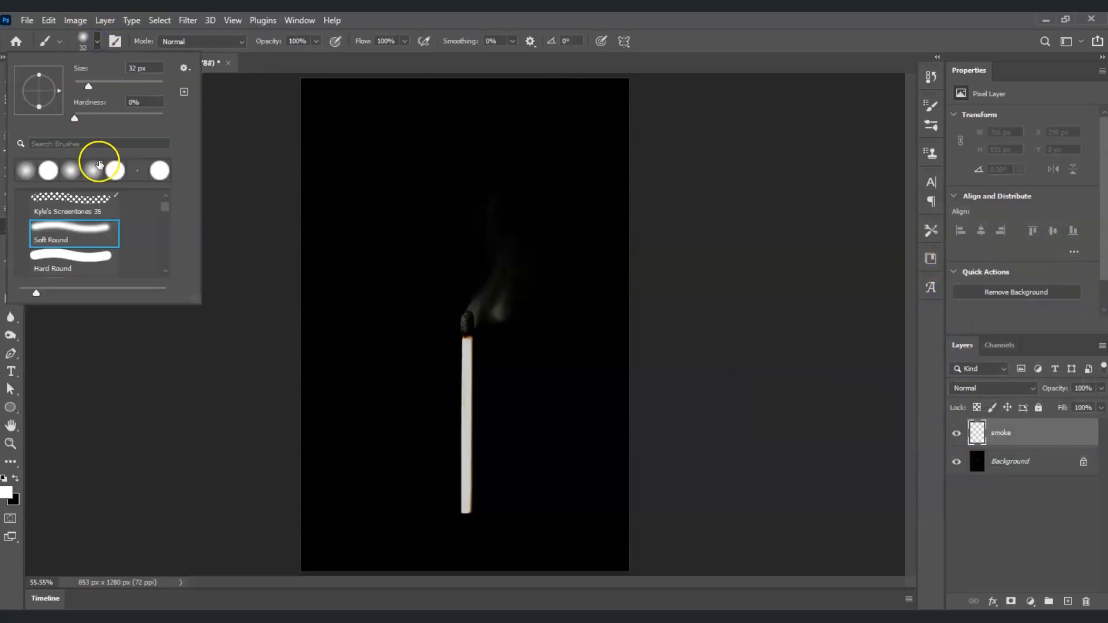
left_click(79, 231)
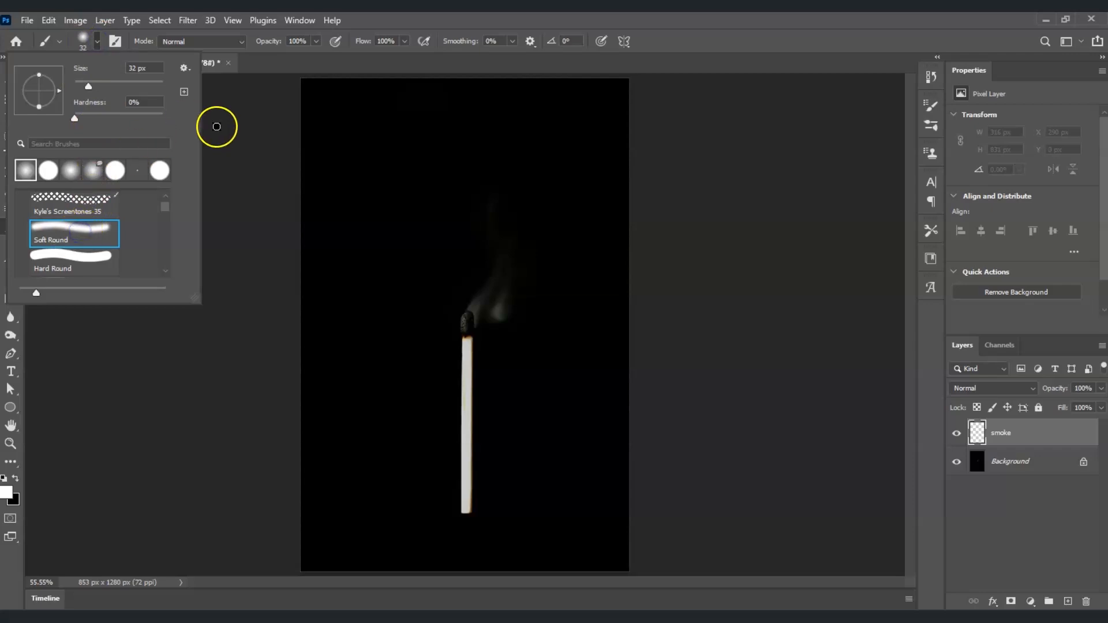
left_click(274, 51)
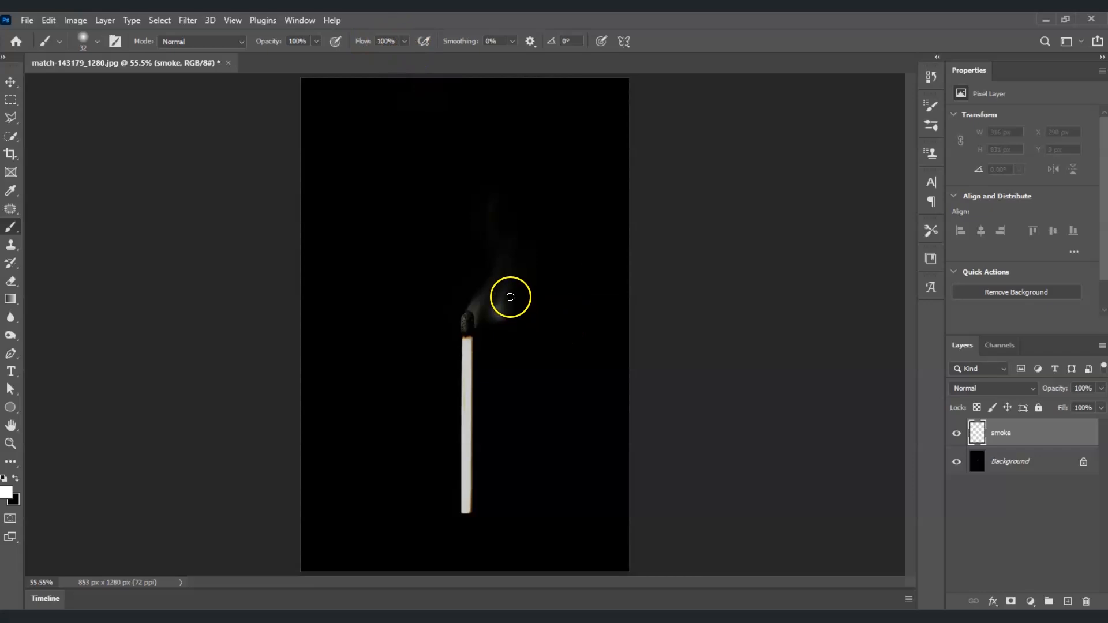
left_click(475, 297)
mouse_move(424, 266)
left_mouse_down()
mouse_move(500, 237)
mouse_move(494, 219)
mouse_move(403, 211)
mouse_move(520, 154)
mouse_move(412, 118)
left_mouse_up()
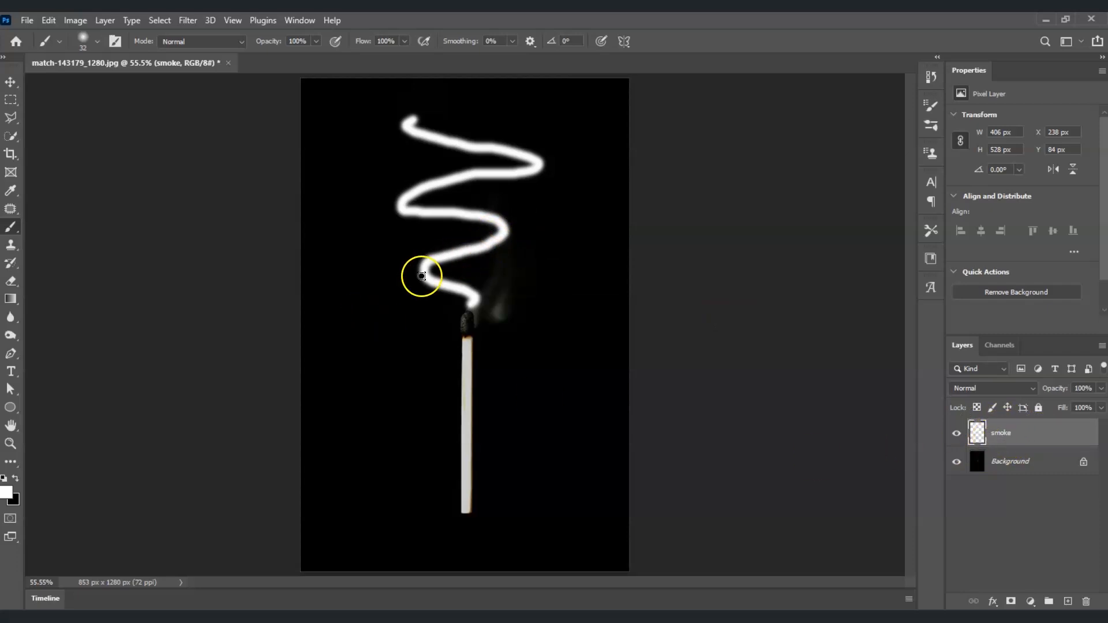
- Start a Path Blur on the smoke layer, with its path running from the match head to the upper end of the zigzag
left_click(183, 20)
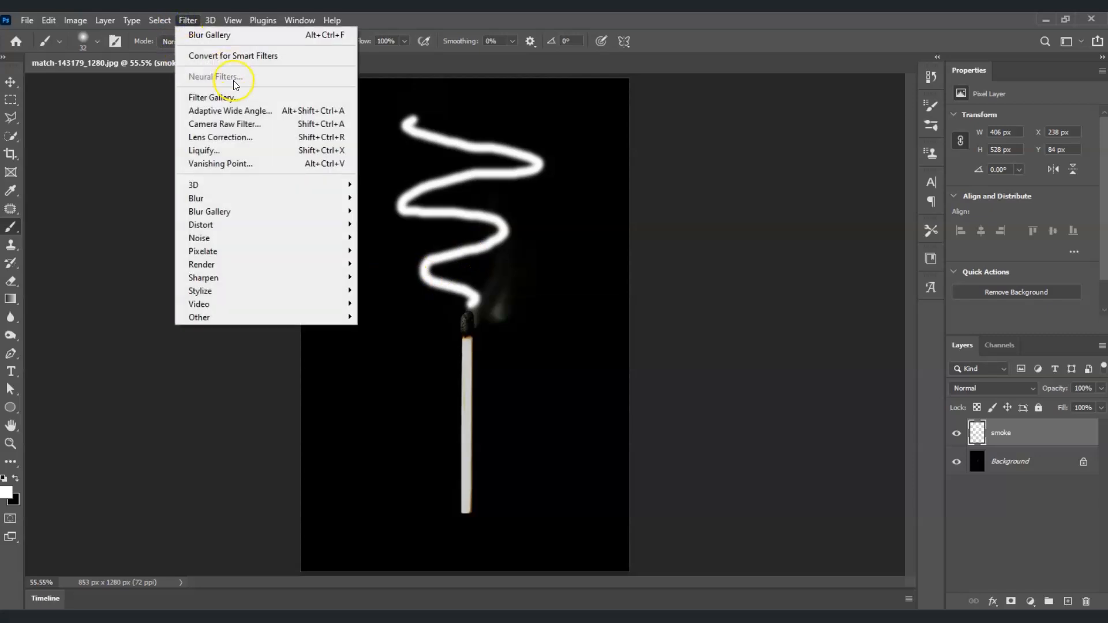
mouse_move(271, 215)
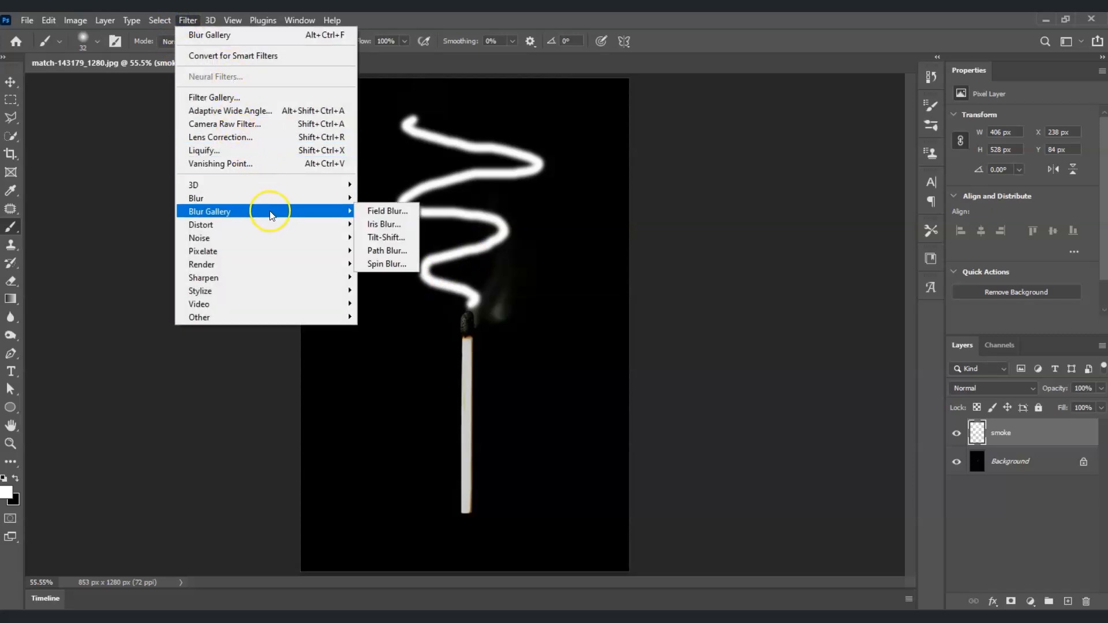
left_click(398, 250)
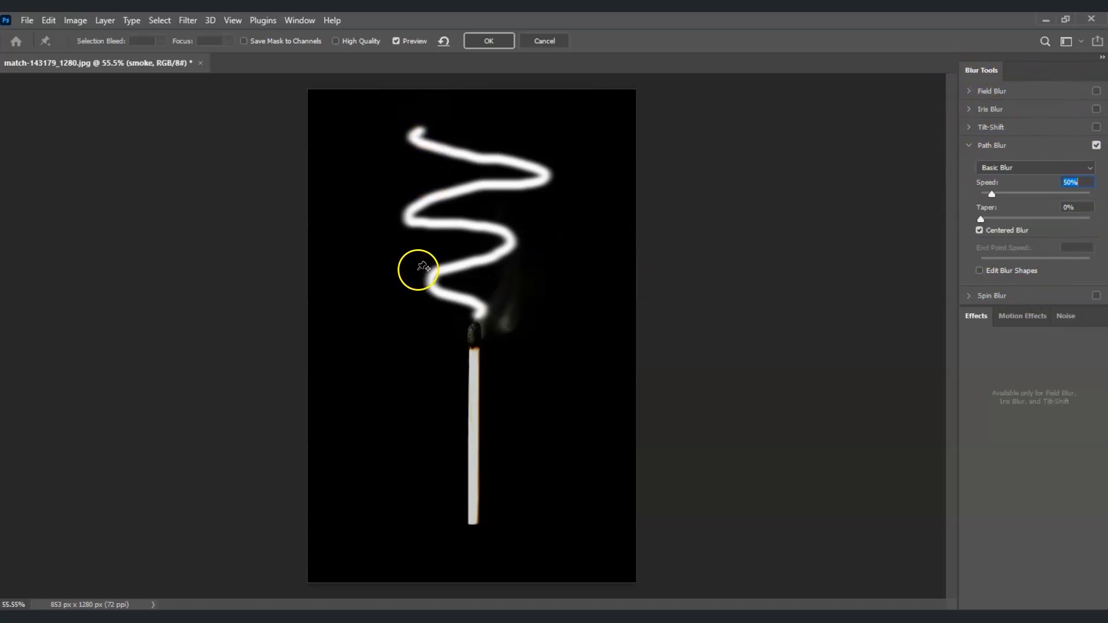
mouse_move(473, 307)
left_mouse_down()
mouse_move(477, 277)
mouse_move(465, 301)
mouse_move(470, 291)
left_mouse_up()
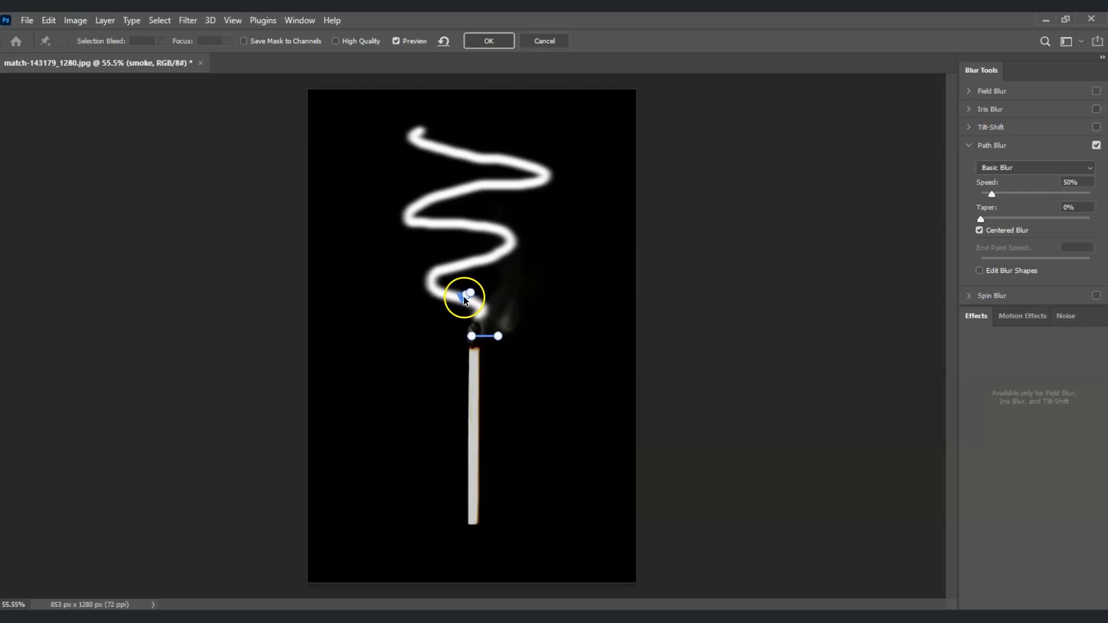
left_click_drag(495, 342, 500, 342)
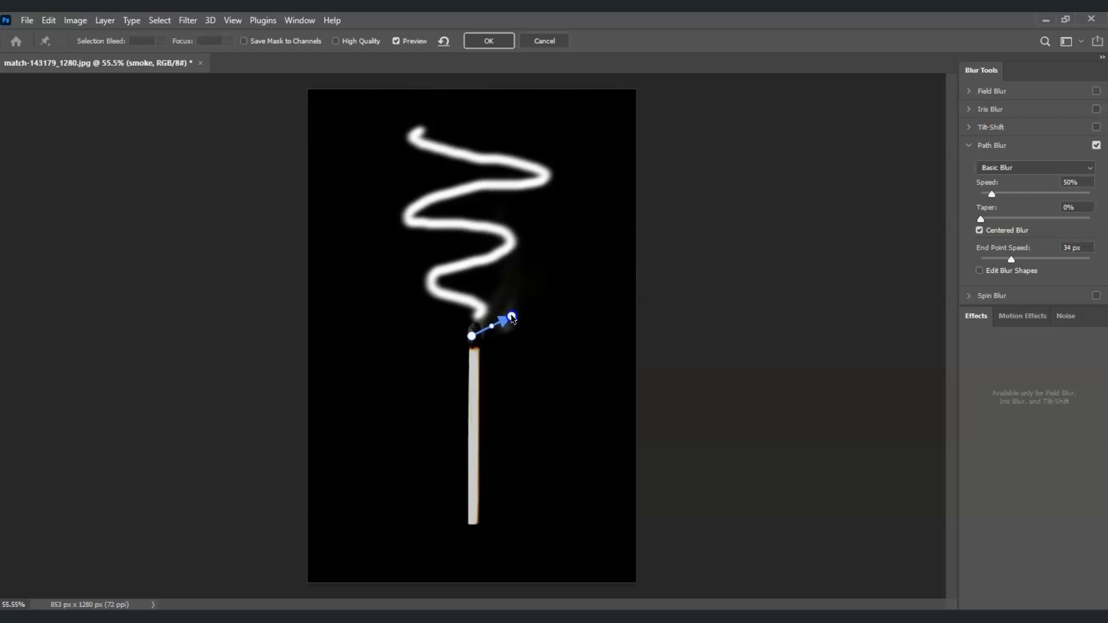
left_click(473, 337)
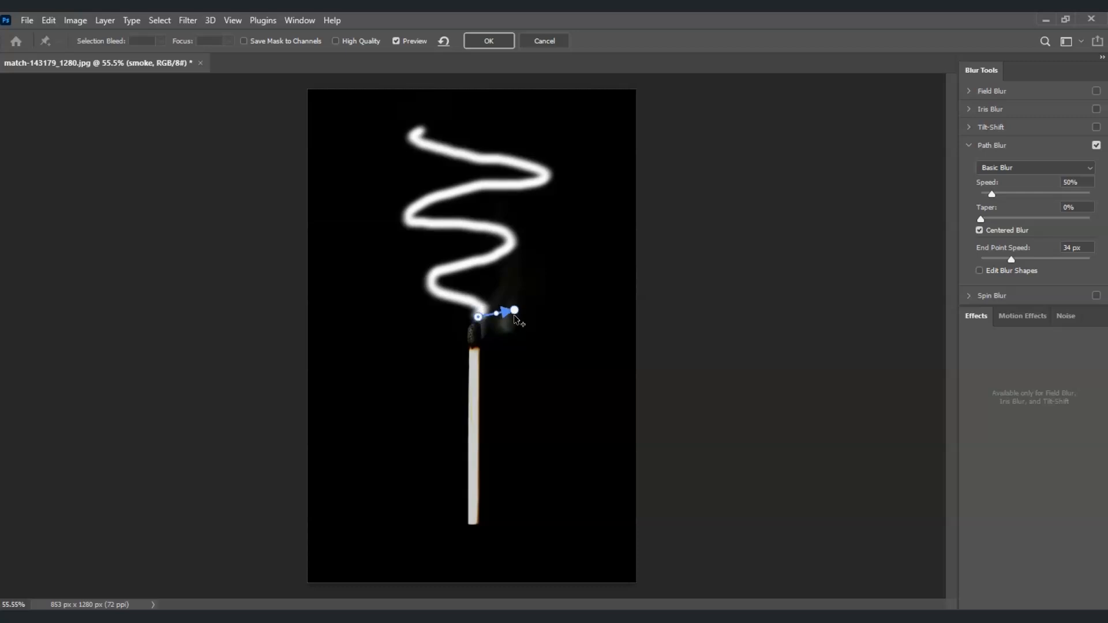
left_click_drag(515, 298, 428, 125)
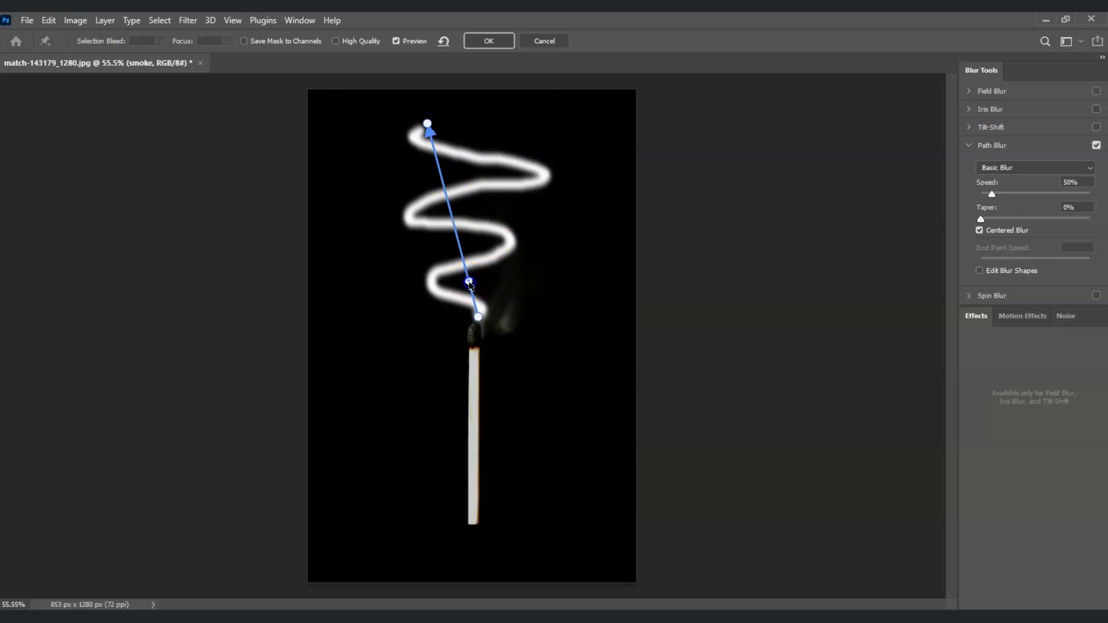
- Add and move points along the blur path so that it follows every bend of the white zigzag line
left_click_drag(468, 283, 472, 303)
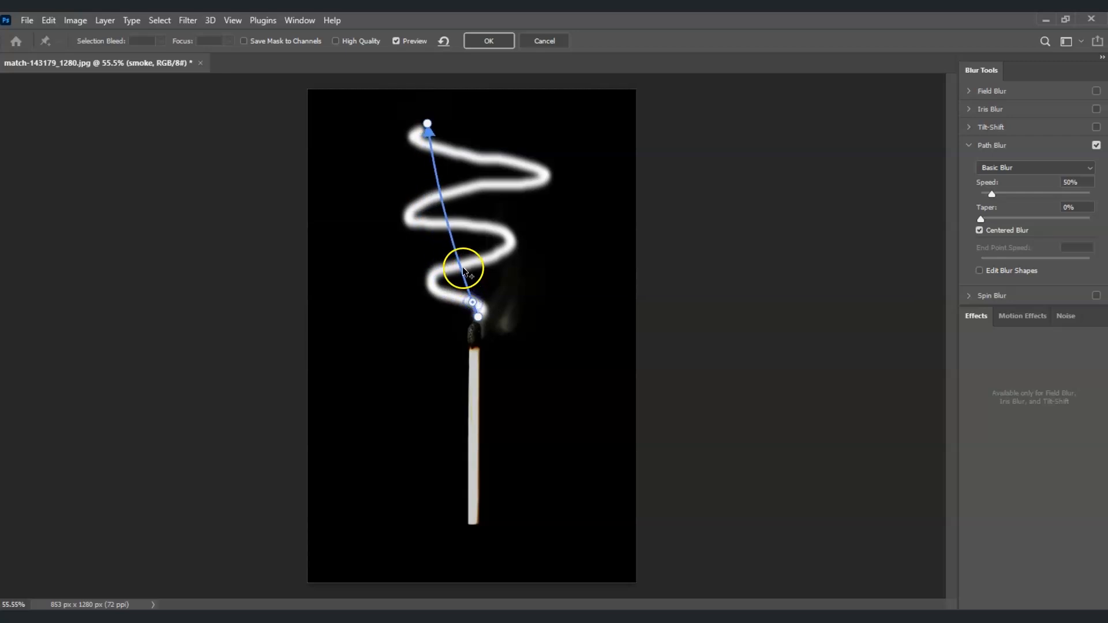
left_click(455, 261)
left_click_drag(457, 263, 440, 294)
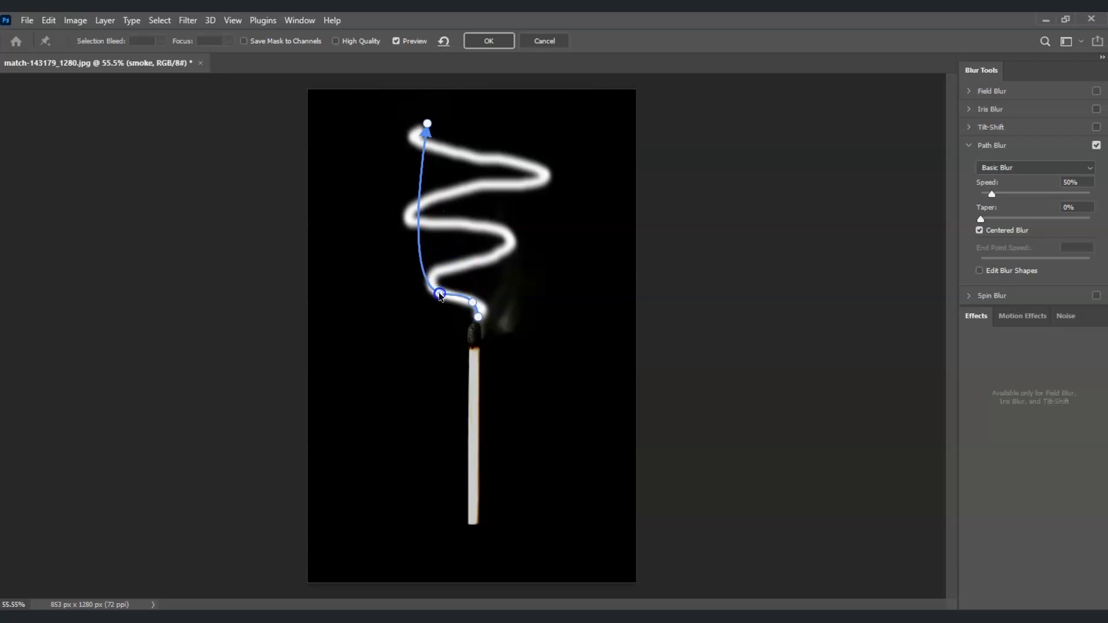
left_click_drag(423, 263, 508, 243)
left_click_drag(489, 200, 499, 230)
left_click_drag(463, 185, 456, 224)
left_click_drag(433, 166, 485, 186)
left_click_drag(468, 142, 508, 158)
left_click_drag(427, 123, 422, 144)
left_click_drag(476, 257, 478, 261)
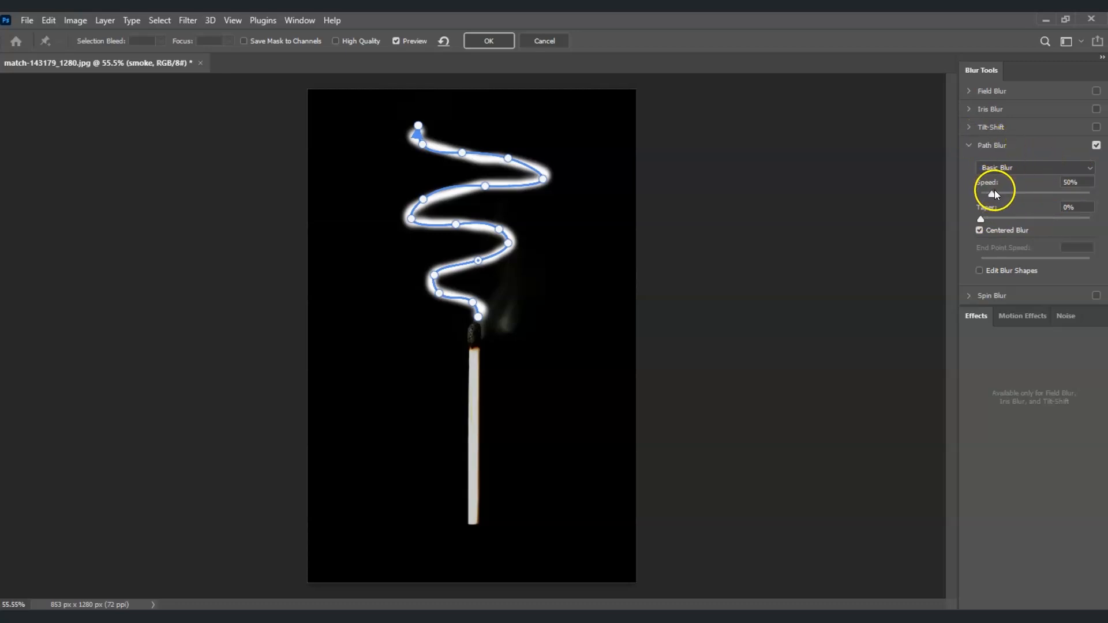
- Set the Path Blur speed to 309% and the upper end point's speed to 326 px, and apply the blur
left_click_drag(994, 193, 1045, 194)
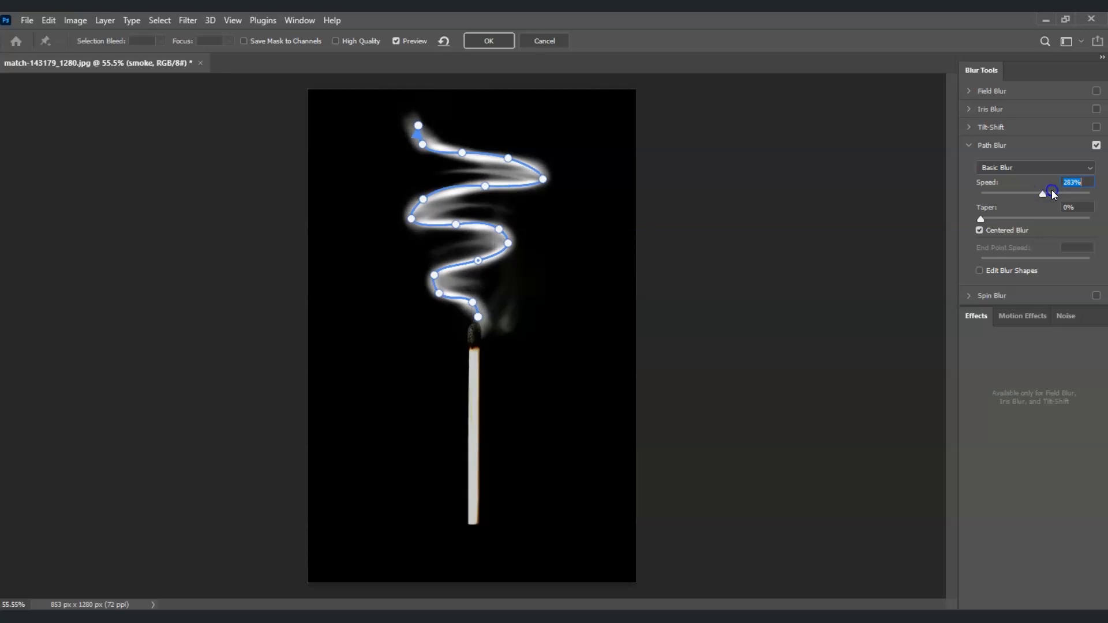
left_click(1053, 194)
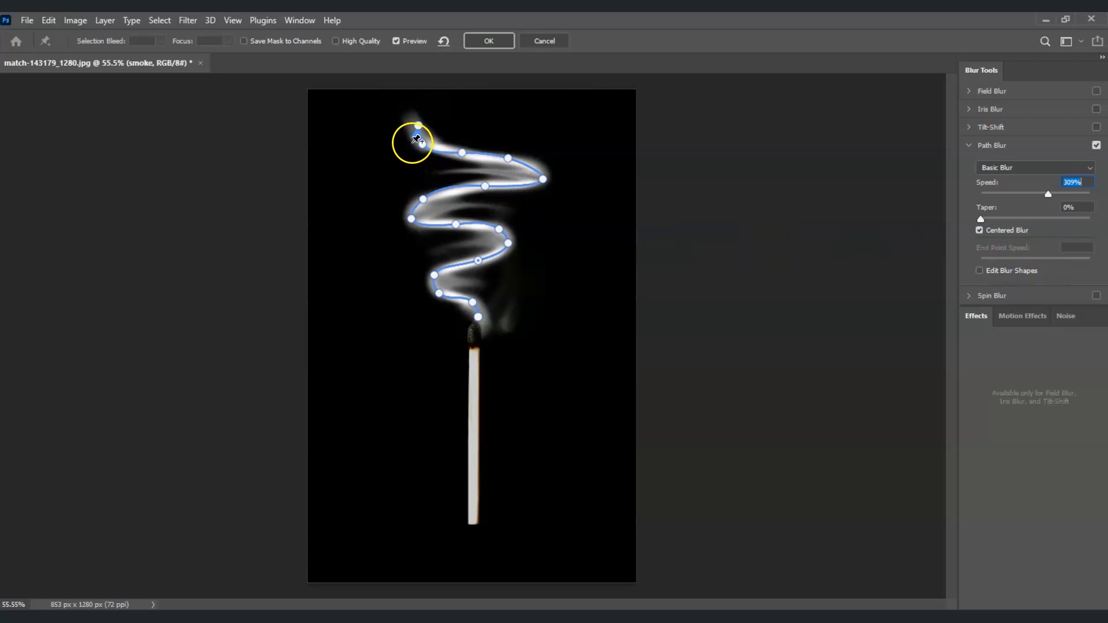
left_click(419, 127)
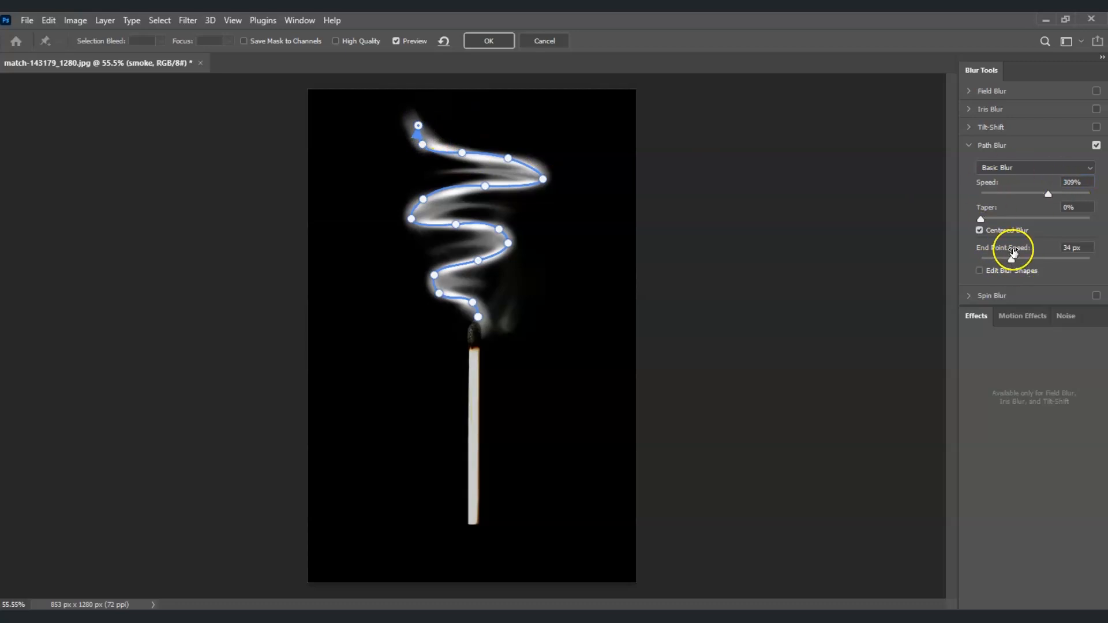
left_click_drag(1010, 261, 1050, 262)
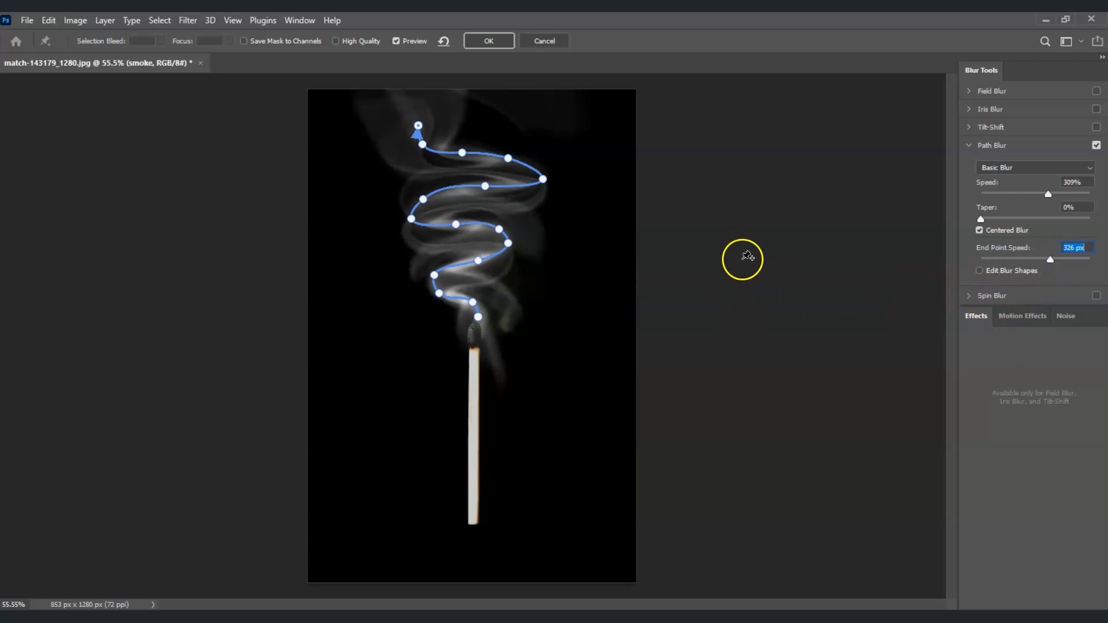
left_click(484, 42)
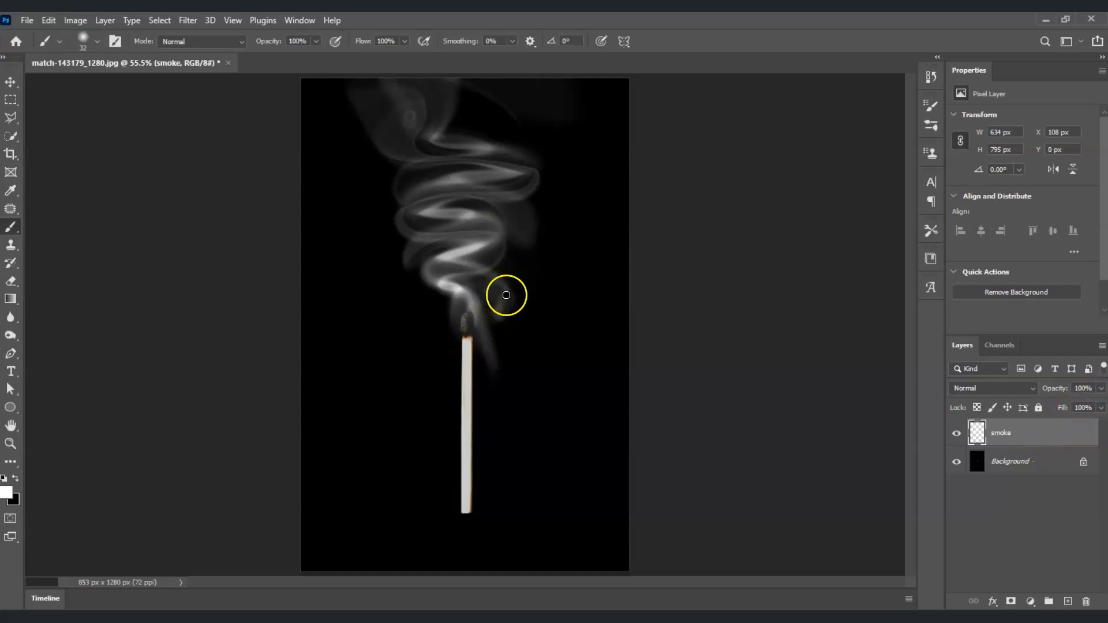
- Reduce the smoke layer's opacity to 68% and compare the image with the layer hidden and shown
left_click(1101, 388)
left_click_drag(1100, 406, 1080, 408)
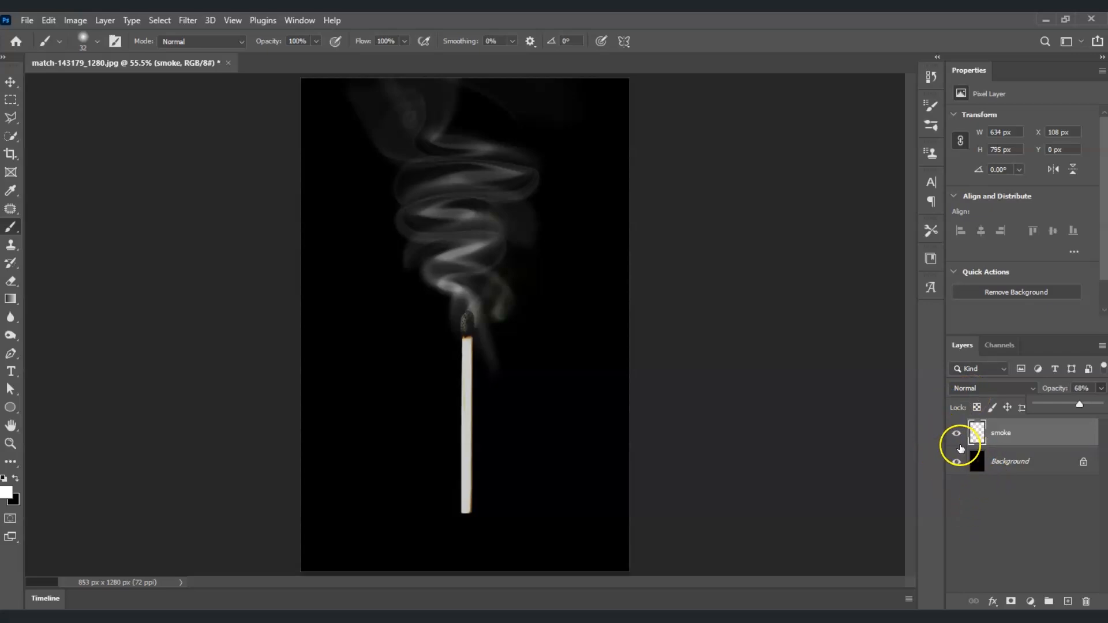
left_click(956, 435)
left_click(956, 436)
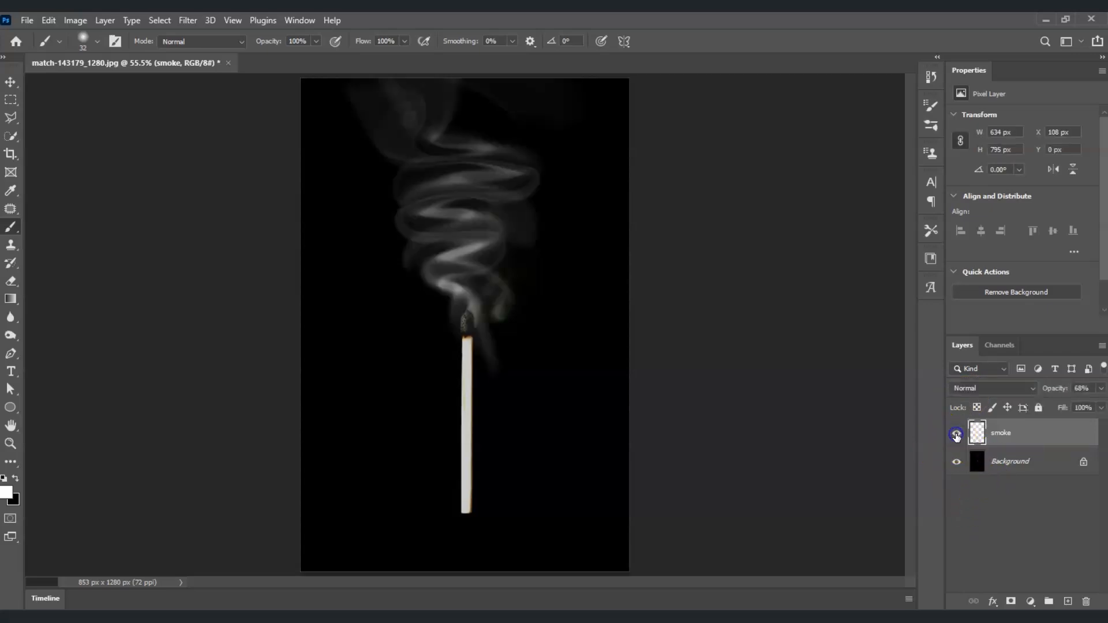